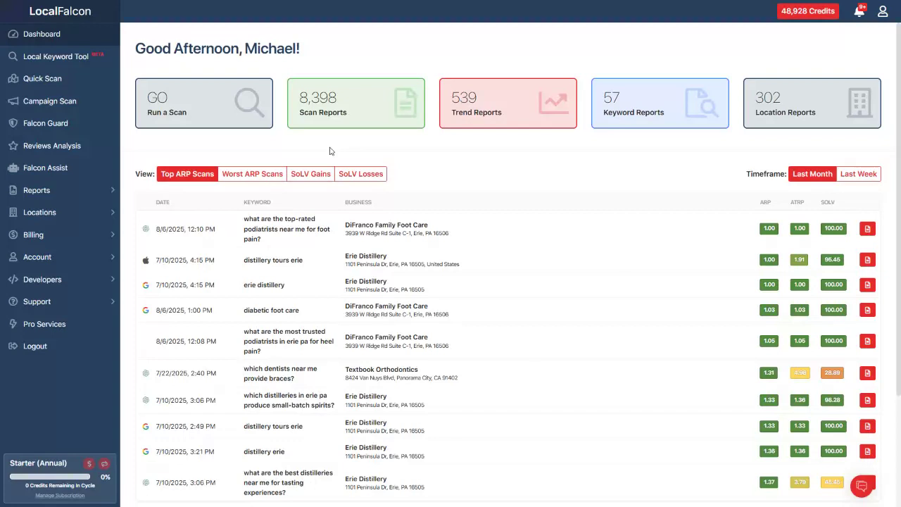
Step: Open the Local Keyword Tool from the left sidebar of the dashboard
left_click(40, 61)
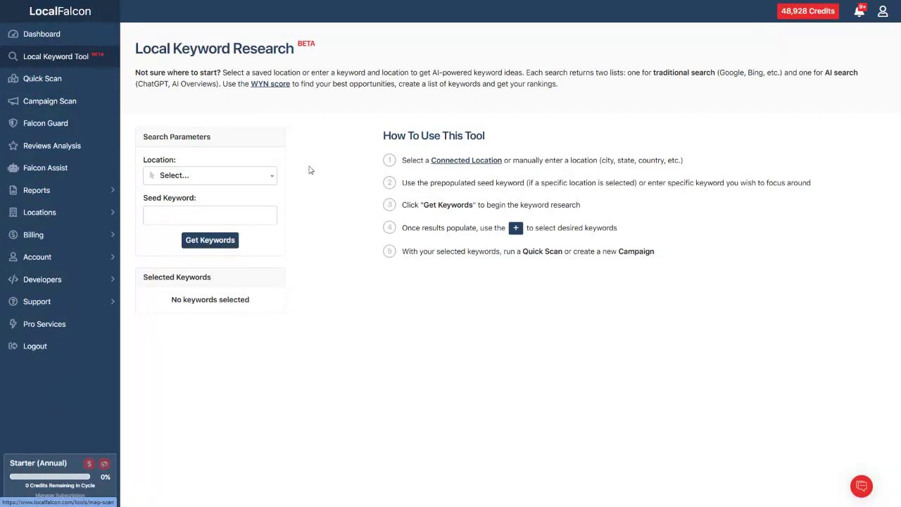
Step: Switch the Location to 'Manually Enter Location' and start on the City/State field
left_click(256, 178)
scroll(242, 247, "down", 1)
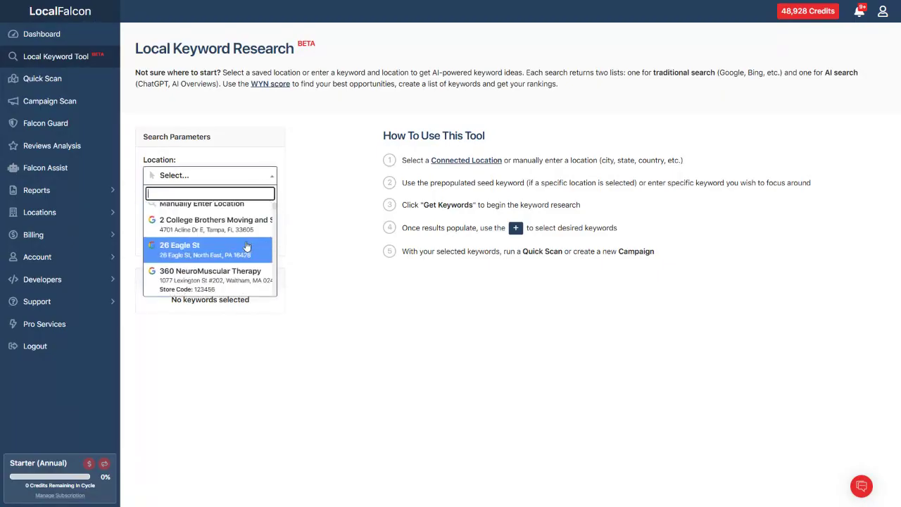
scroll(214, 241, "down", 1)
scroll(214, 241, "down", 2)
scroll(213, 241, "down", 2)
scroll(211, 242, "down", 2)
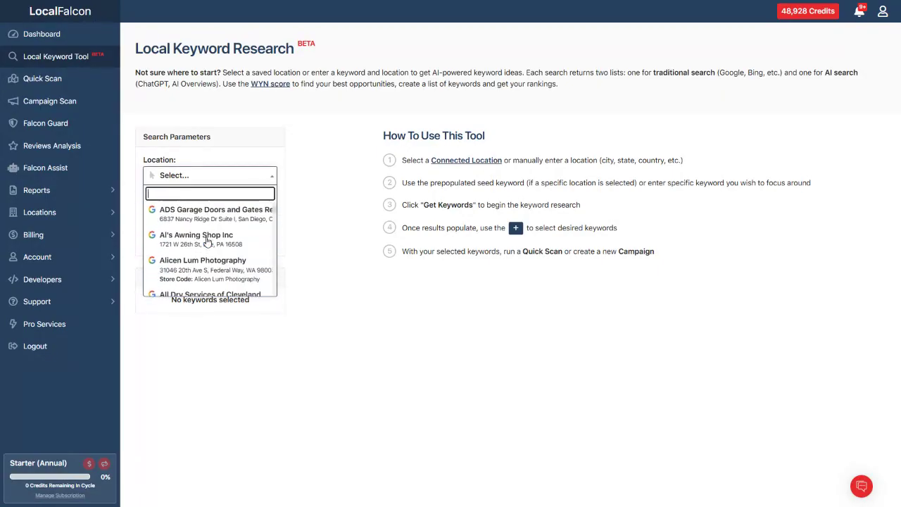
scroll(207, 241, "down", 2)
scroll(207, 242, "down", 2)
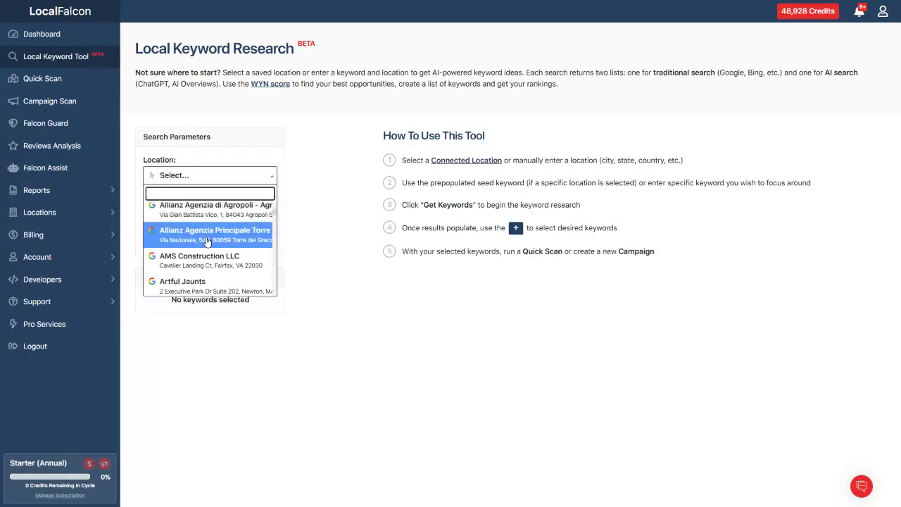
scroll(218, 246, "up", 6)
scroll(204, 243, "up", 2)
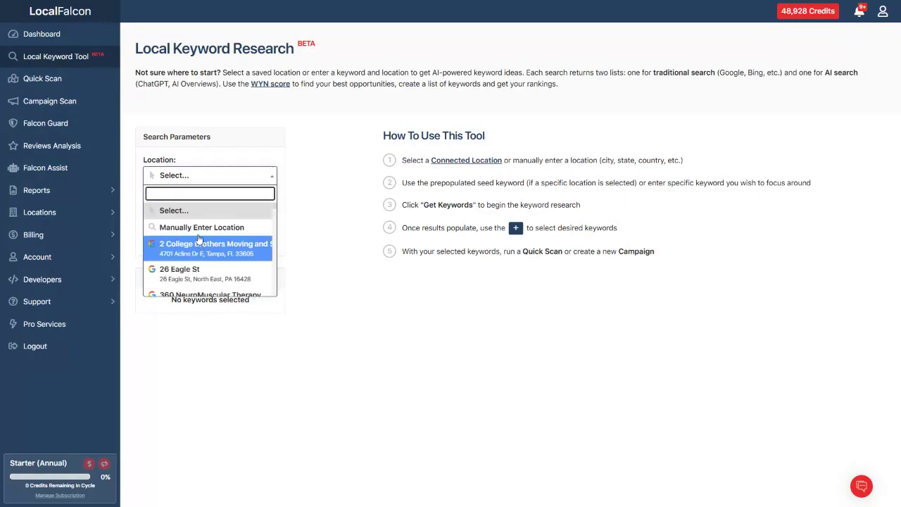
left_click(198, 227)
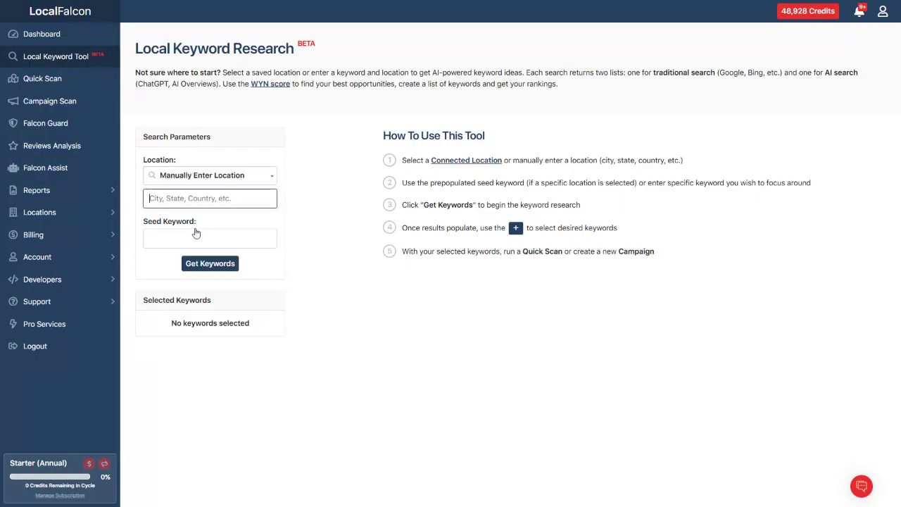
left_click(151, 198)
Step: Choose saved location Above the Barre, prefilling seed keyword 'gymnastics center'
left_click(180, 176)
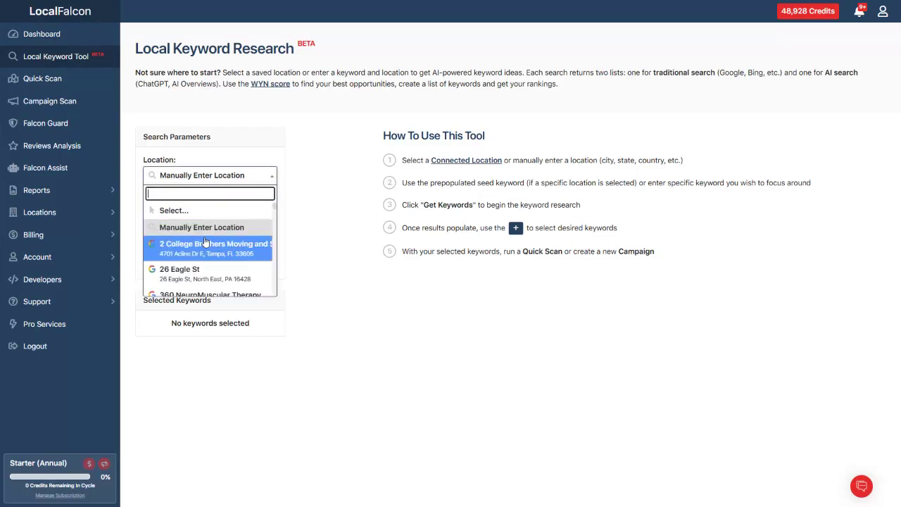
scroll(201, 246, "down", 3)
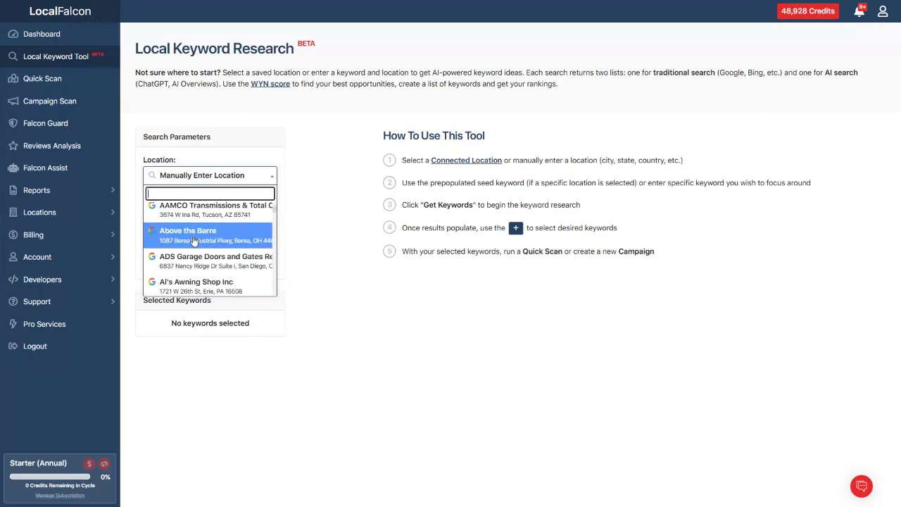
left_click(192, 237)
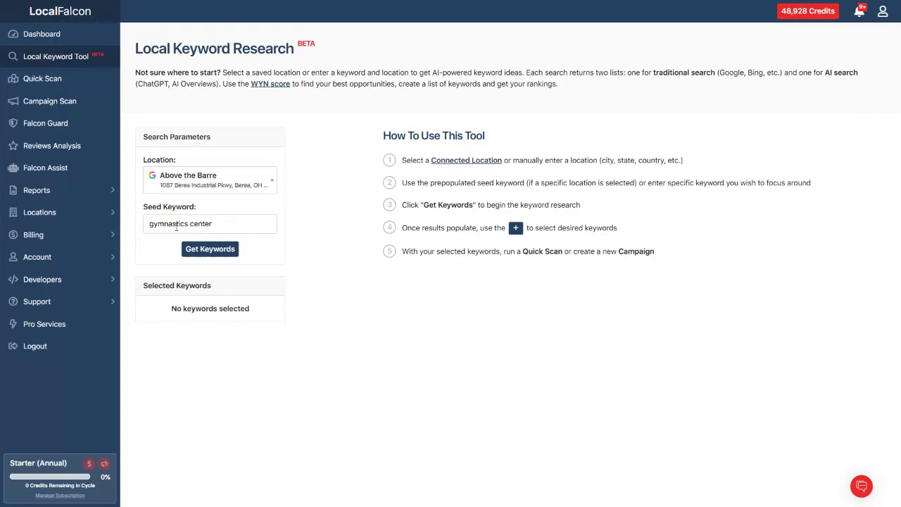
Step: Set the location to the Erie attorney's office and seed keyword to 'personal injury attorney'
triple_click(176, 225)
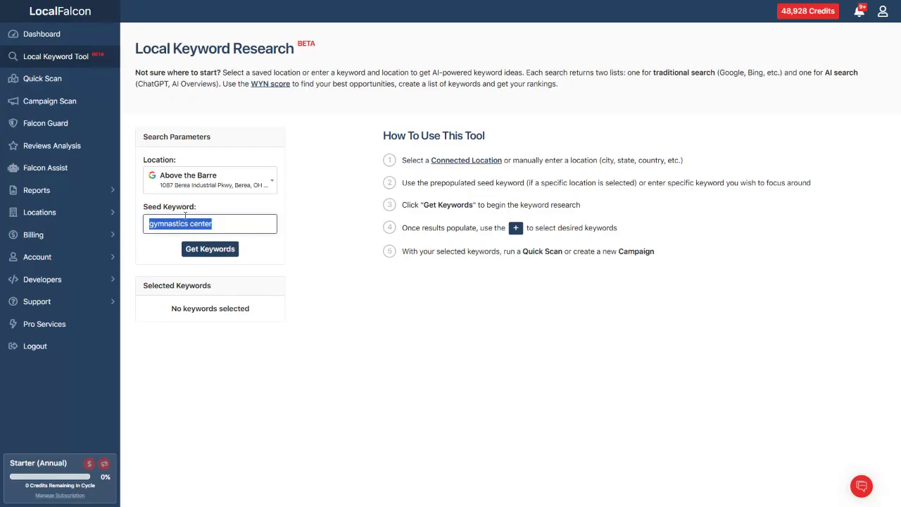
left_click(197, 177)
scroll(204, 255, "down", 3)
scroll(204, 255, "down", 3)
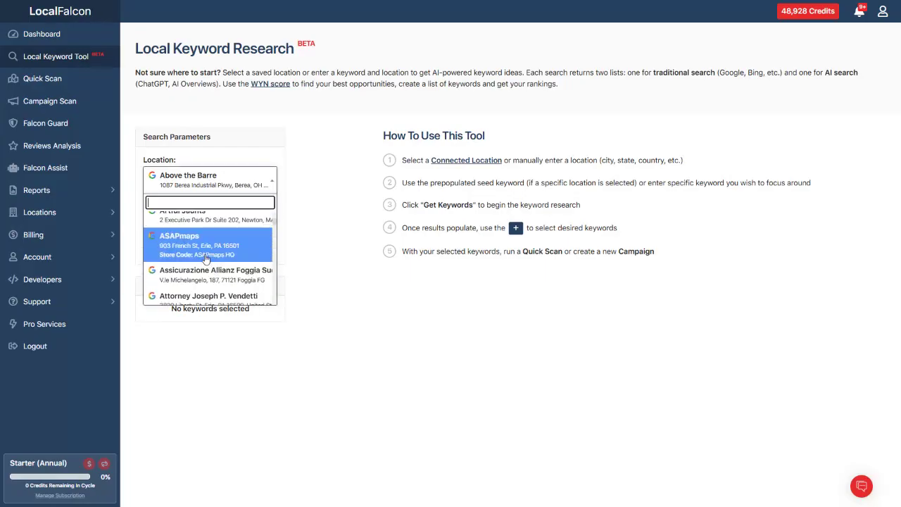
scroll(204, 271, "down", 1)
left_click(202, 252)
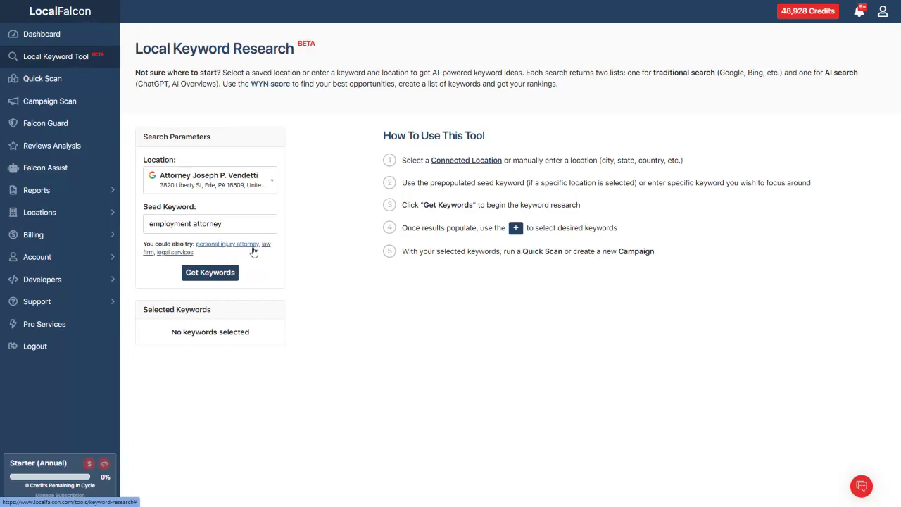
left_click(218, 244)
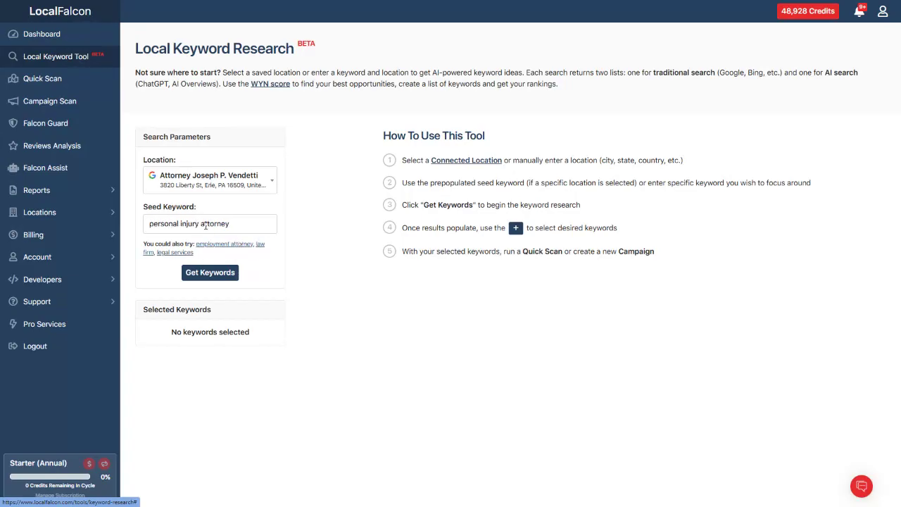
triple_click(206, 225)
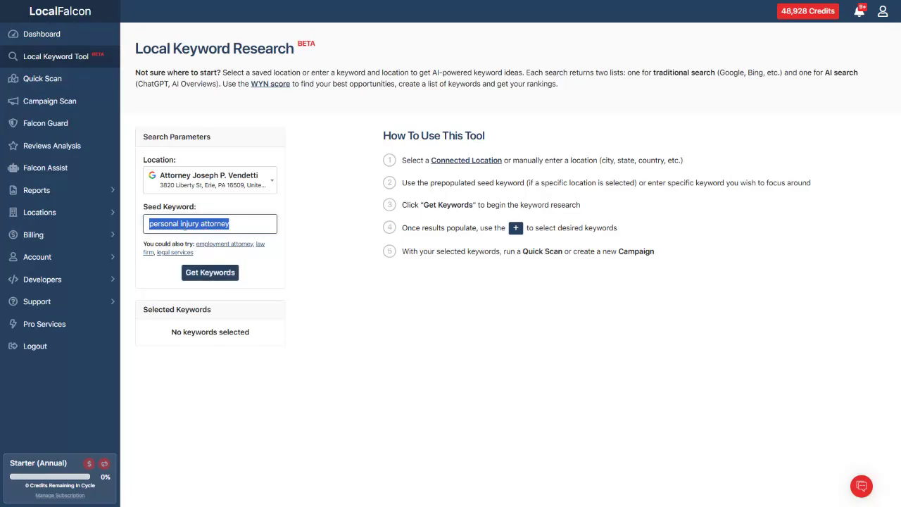
Step: Generate keywords for 'personal injury attorney' and review the Traditional and AI Search lists
left_click(210, 273)
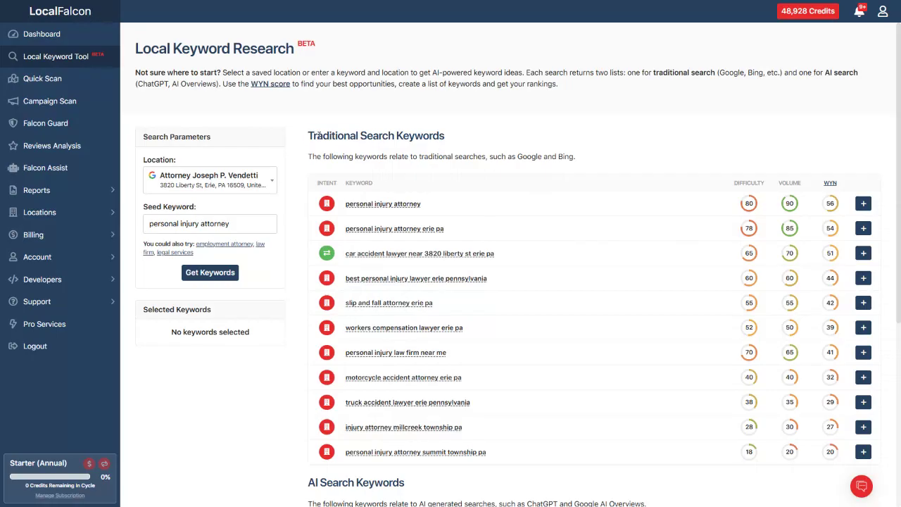
triple_click(313, 135)
left_click(346, 142)
scroll(298, 185, "down", 3)
triple_click(335, 253)
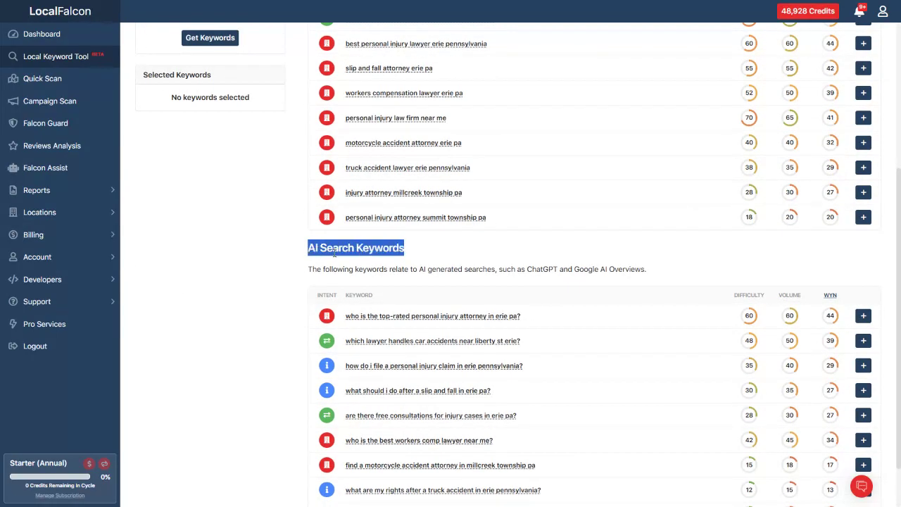
left_click(296, 273)
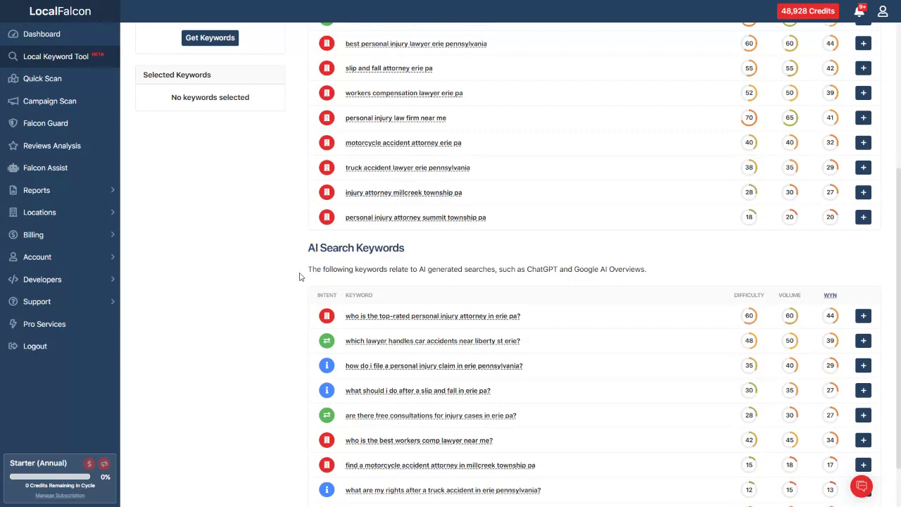
scroll(423, 276, "down", 1)
scroll(227, 273, "up", 4)
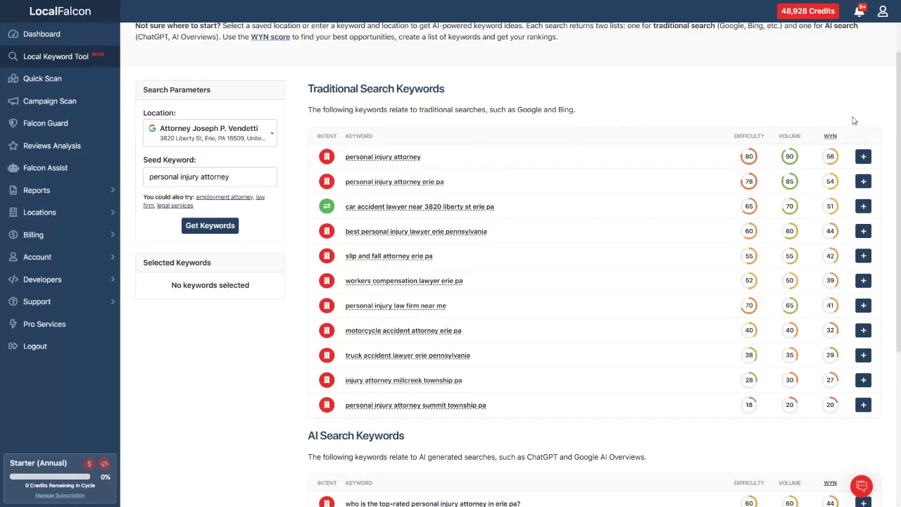
Step: Select 'personal injury attorney', then generate keywords for new seed 'employment attorney'
left_click(863, 157)
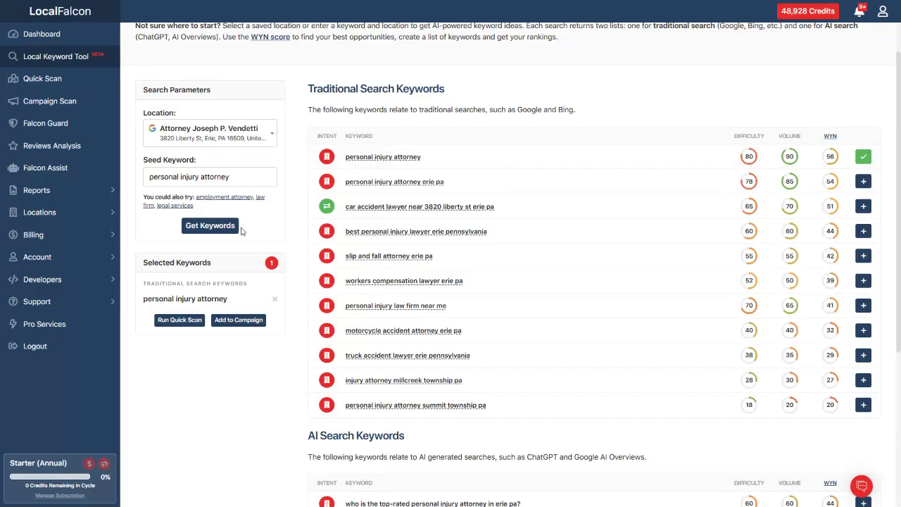
left_click(219, 198)
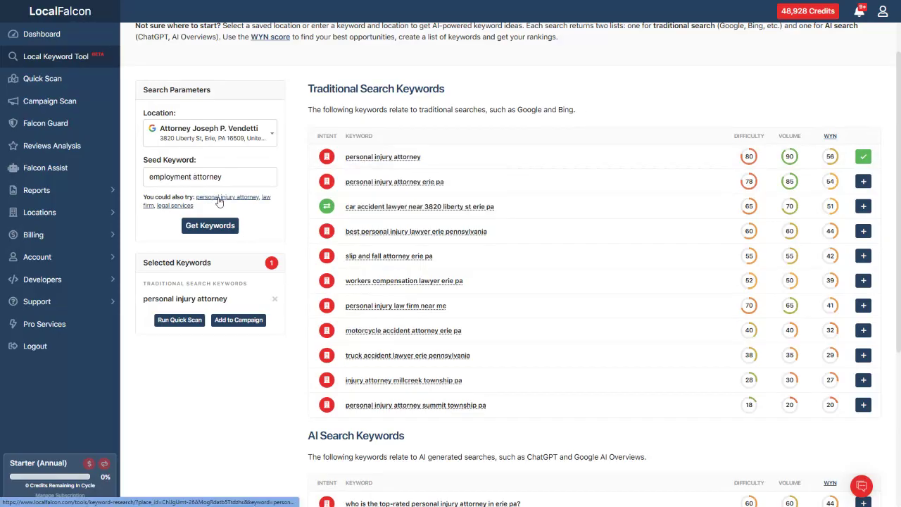
triple_click(178, 182)
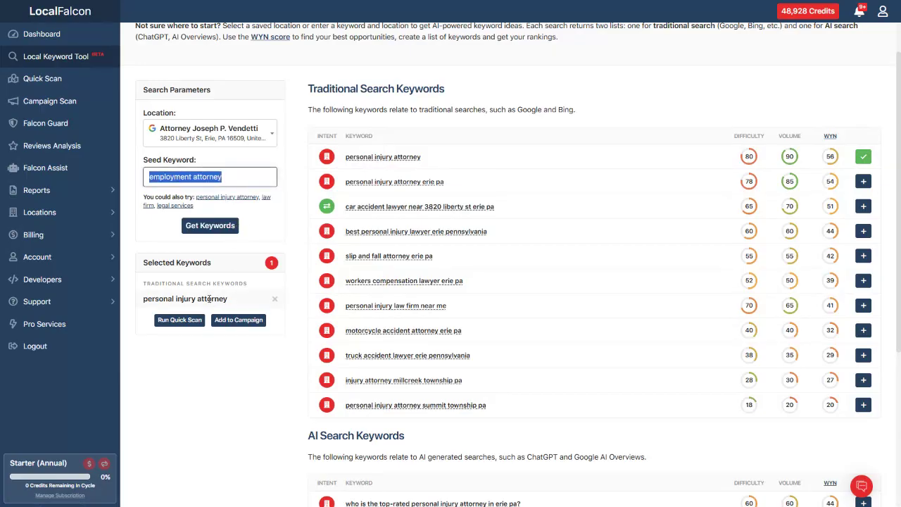
left_click(213, 226)
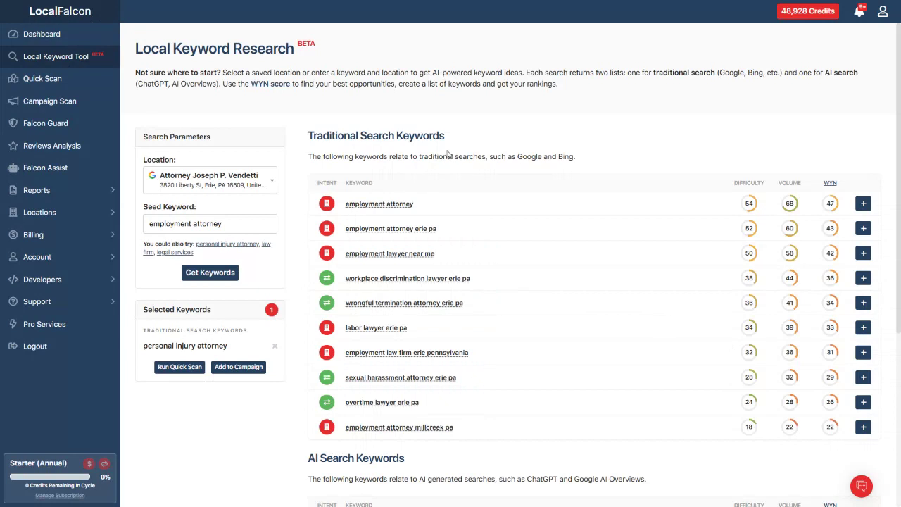
Step: Add 'employment attorney' and 'workplace discrimination lawyer erie pa' to the selected keywords
scroll(388, 200, "down", 1)
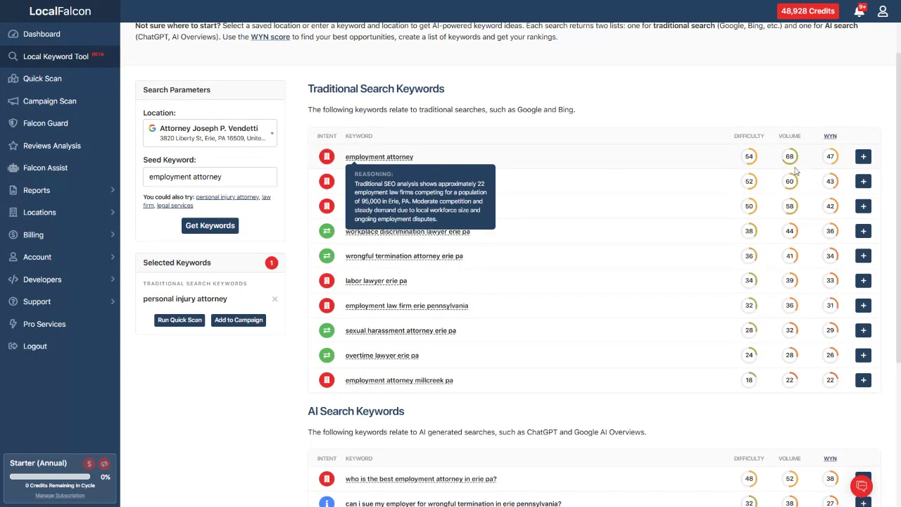
left_click(863, 156)
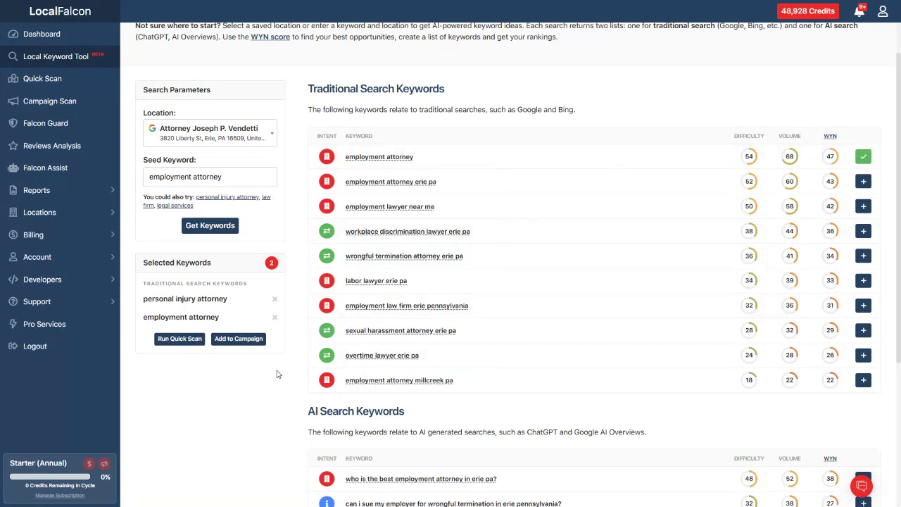
mouse_move(407, 231)
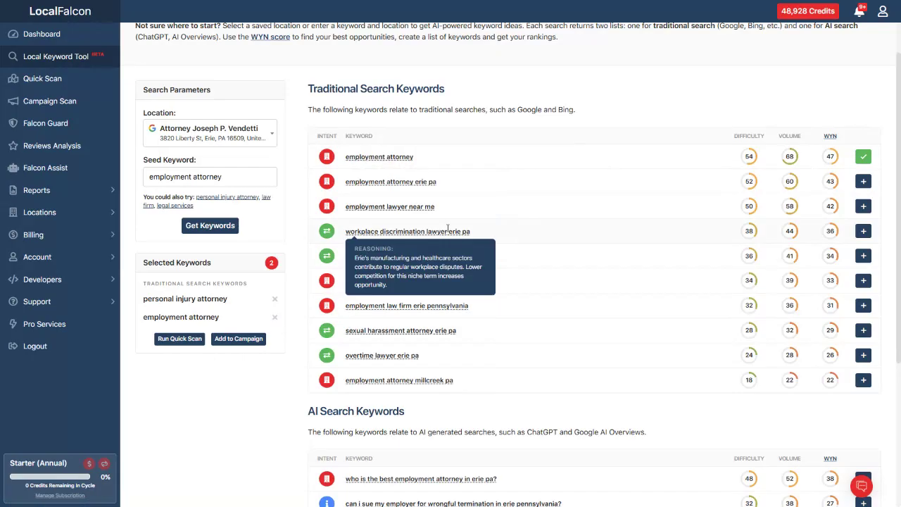
left_click(863, 231)
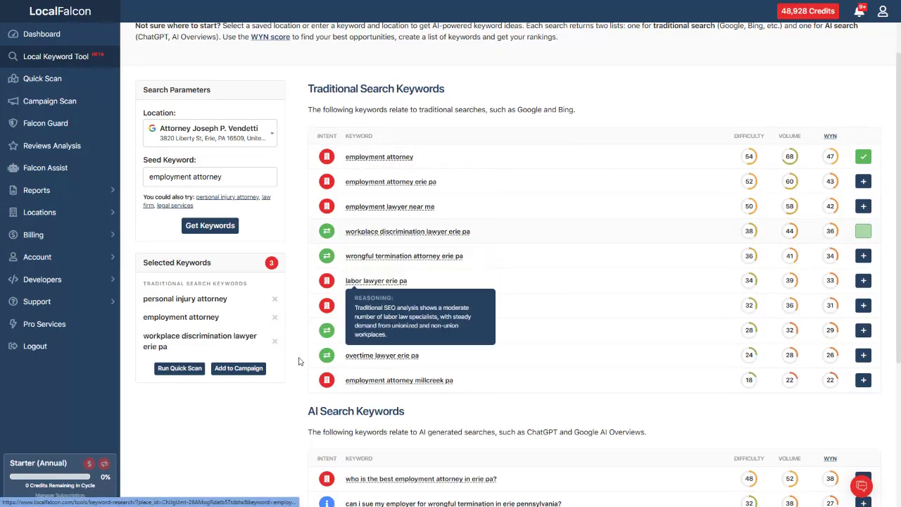
triple_click(229, 182)
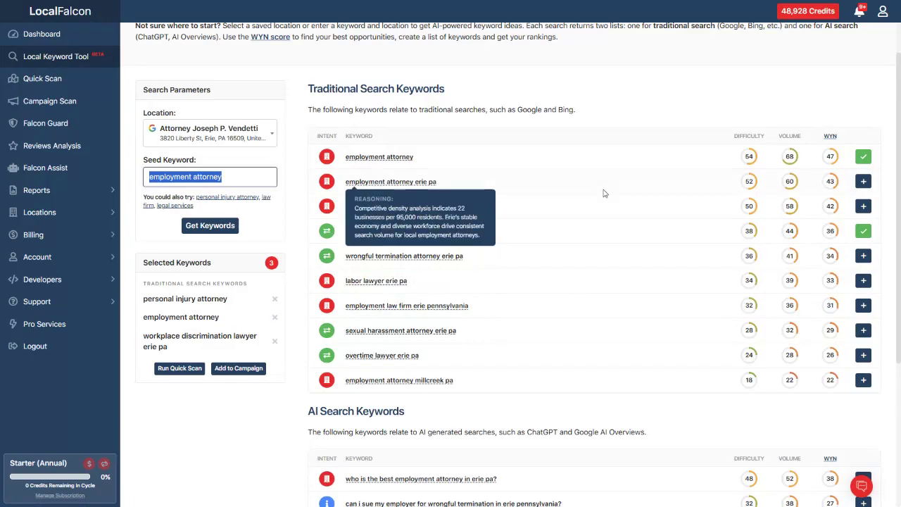
scroll(641, 411, "down", 2)
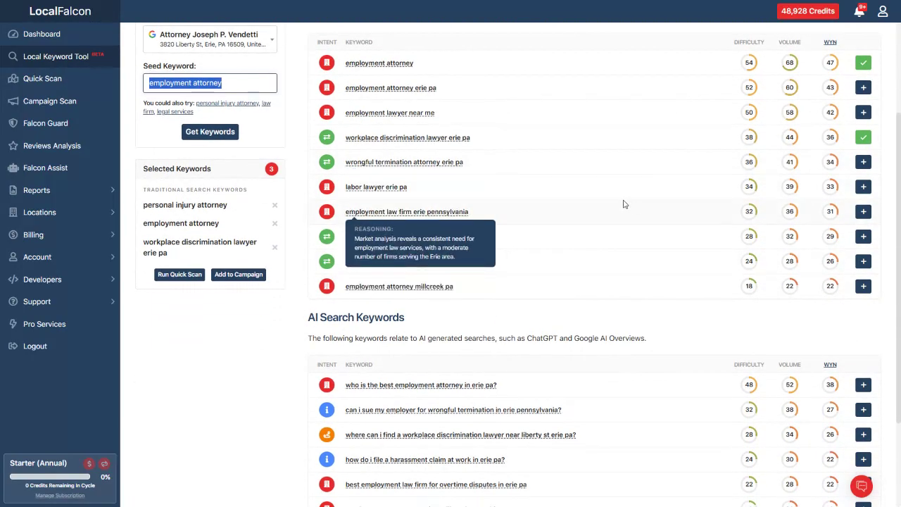
scroll(626, 211, "up", 1)
Step: Add 'labor lawyer erie pa' as the fourth selected keyword
left_click(863, 233)
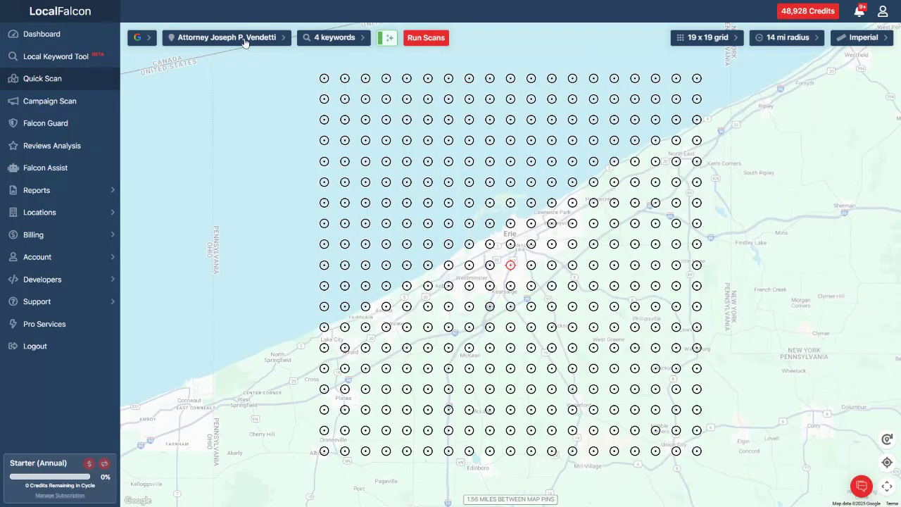
Step: Check the Quick Scan's '4 keywords' list shows the four attorney keywords
left_click(344, 40)
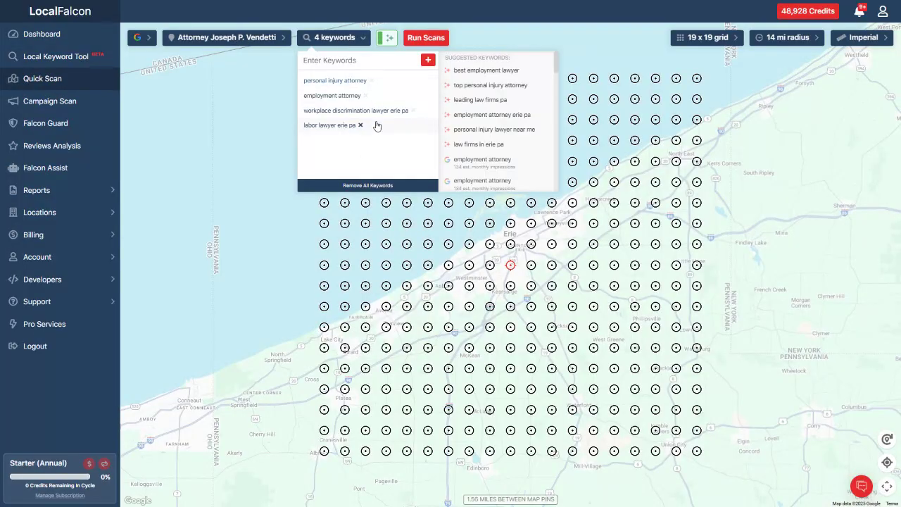
left_click(340, 39)
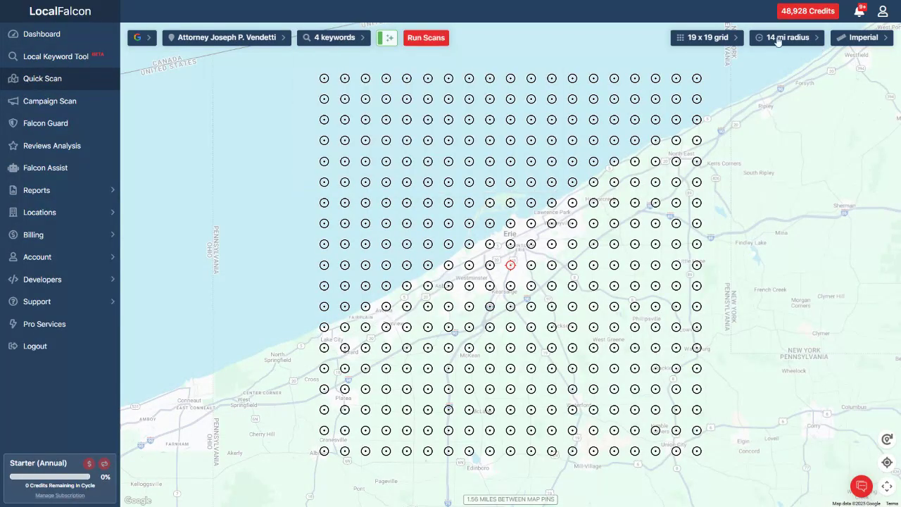